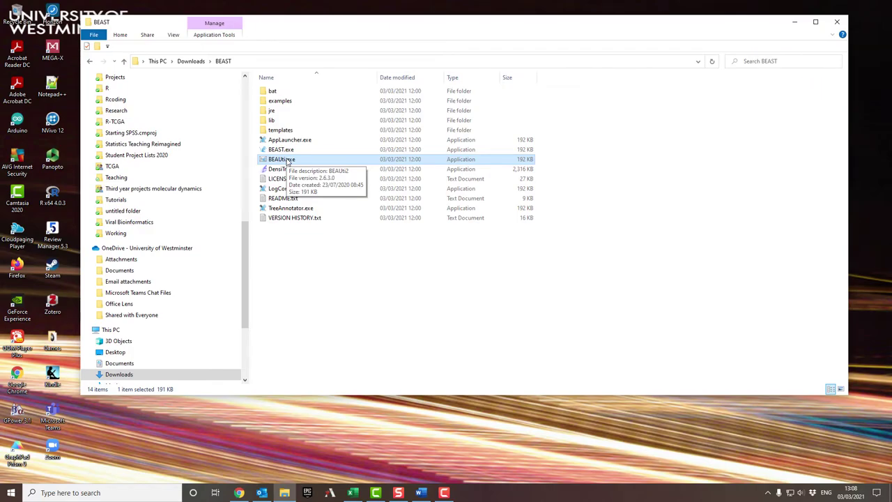
# Launch BEAUti.exe from the BEAST folder and dismiss the BEASTLabs package warning.
pyautogui.doubleClick(286, 159)
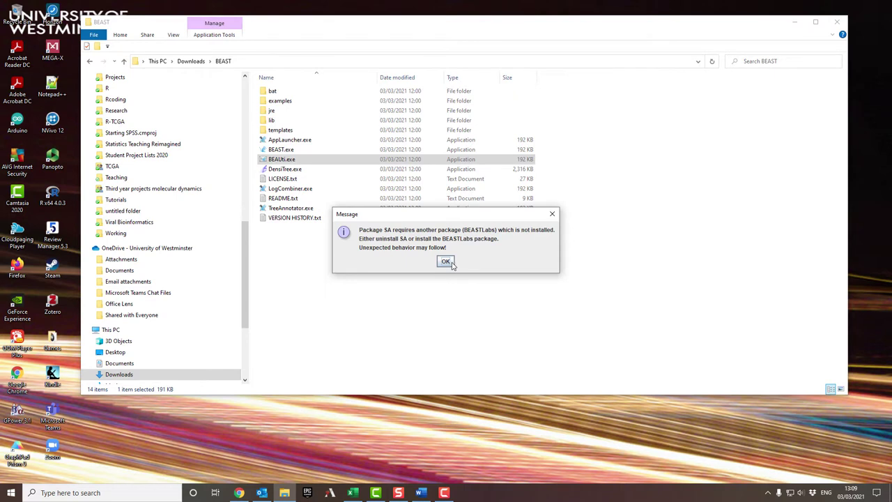
pyautogui.click(450, 263)
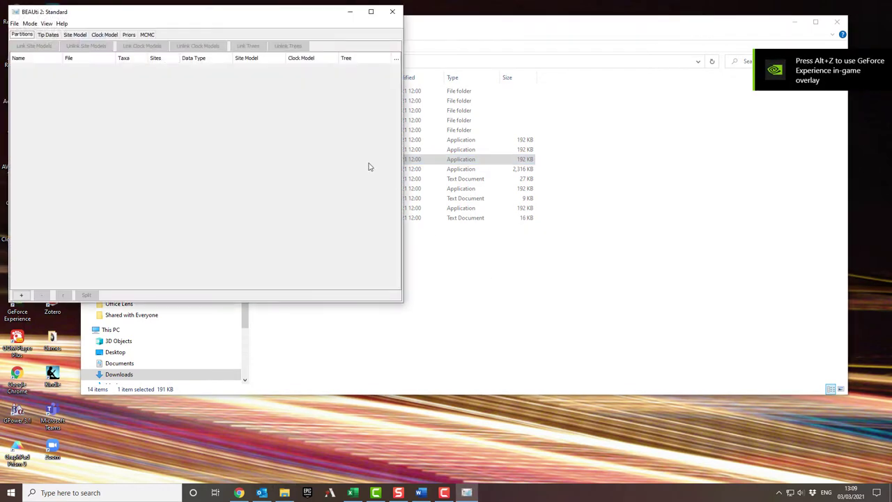
# Install BEASTLabs 1.9.6 through File > Manage Packages, then close the Package Manager.
pyautogui.moveTo(116, 15); pyautogui.dragTo(219, 75)
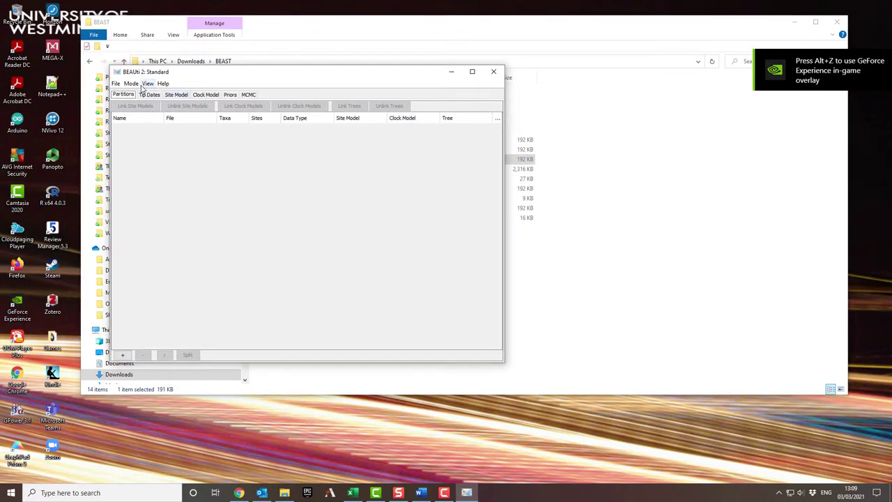
pyautogui.click(116, 84)
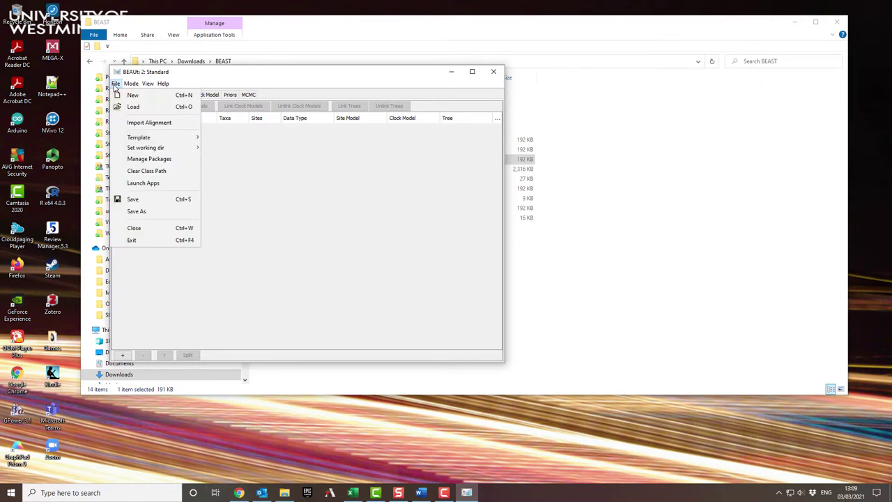
pyautogui.click(149, 158)
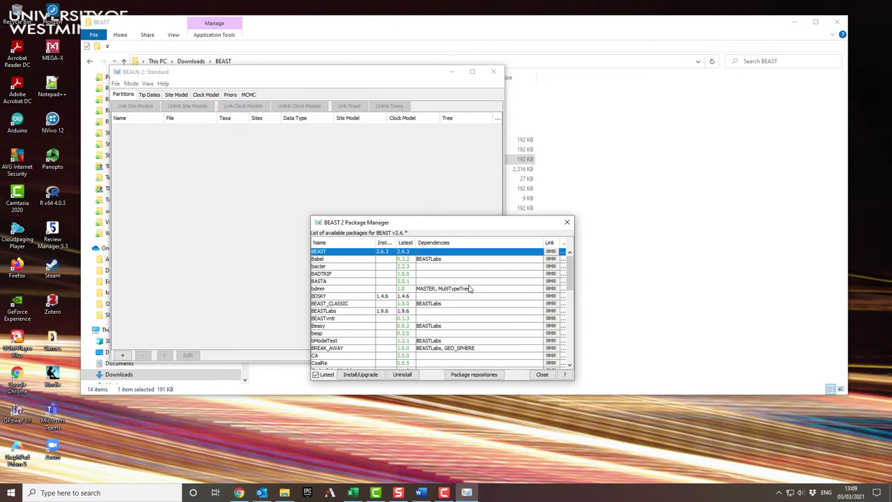
pyautogui.click(348, 312)
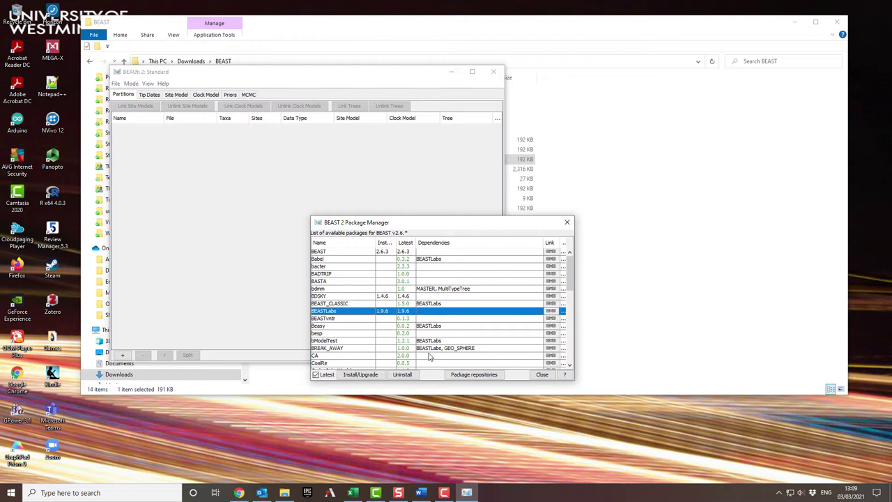
pyautogui.click(362, 375)
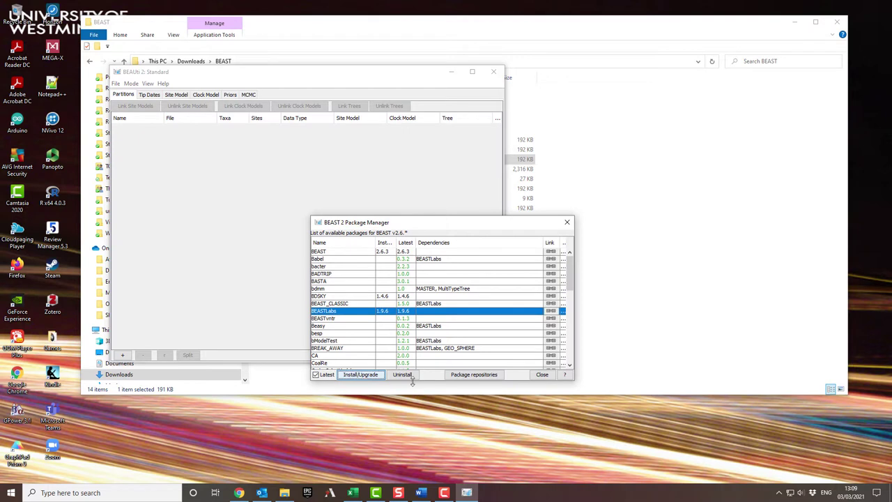
pyautogui.click(543, 375)
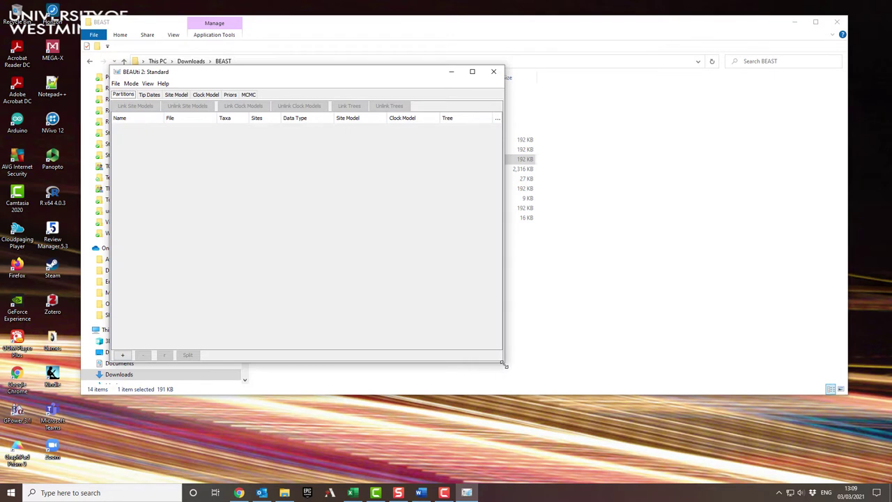
# Select 20121_3_1_NCBI_HA_H5N8_coding_aligned.fas in the H5N8 folder via File > Import Alignment.
pyautogui.moveTo(505, 366); pyautogui.dragTo(688, 421)
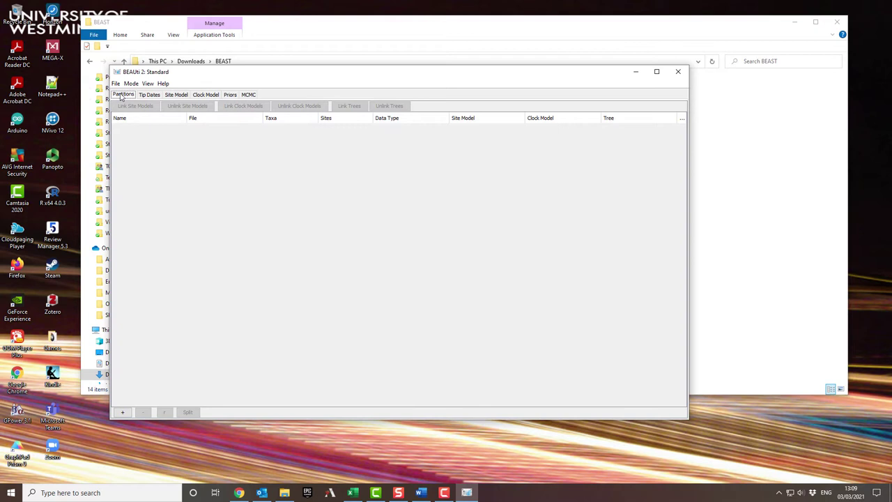
pyautogui.click(116, 85)
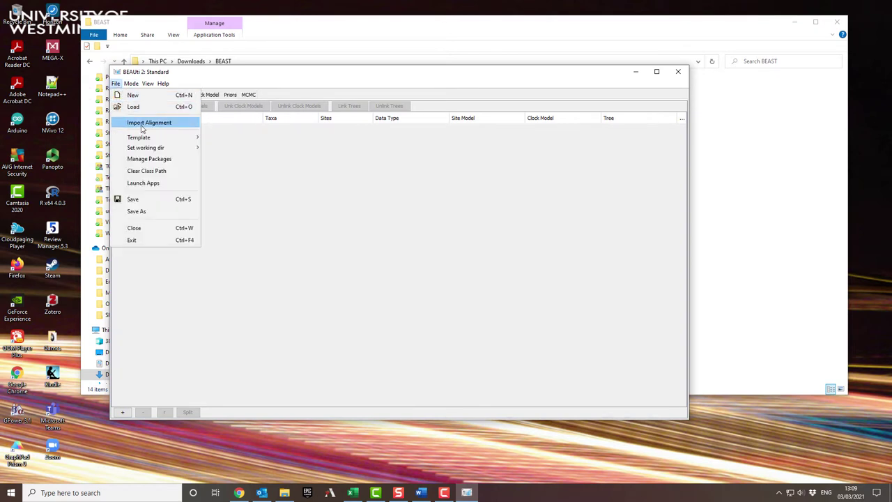
pyautogui.click(142, 125)
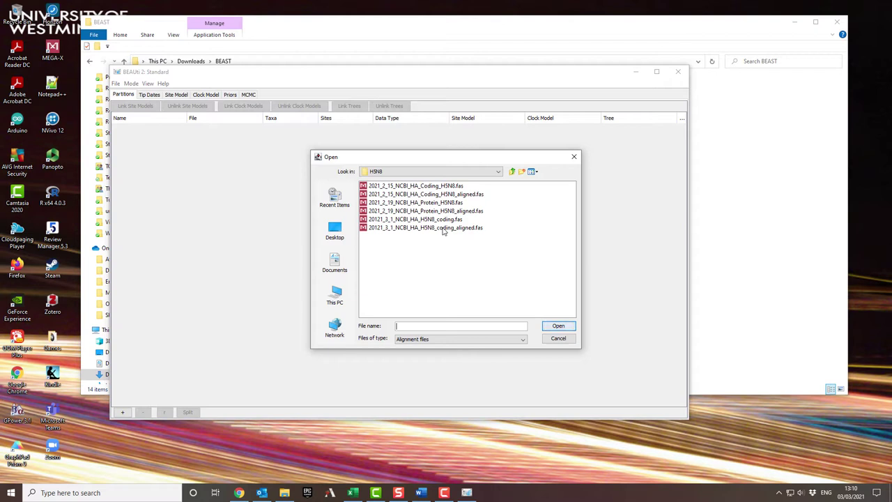
pyautogui.click(443, 228)
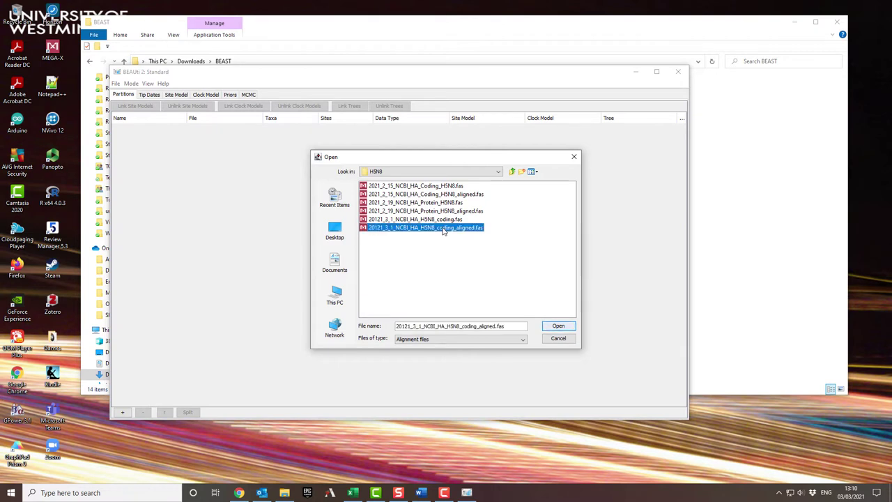
# Open the H5N8 alignment as nucleotide instead of aminoacid, giving 188 taxa and 1707 sites.
pyautogui.click(559, 327)
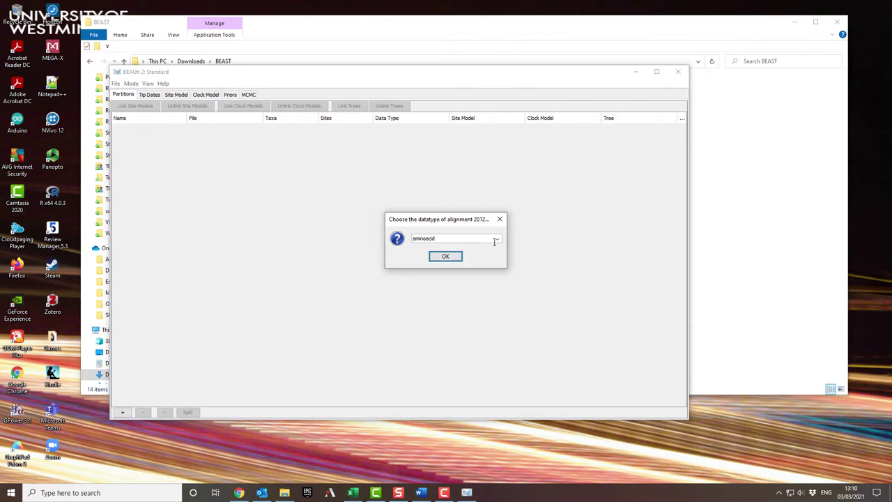
pyautogui.click(497, 239)
pyautogui.click(449, 255)
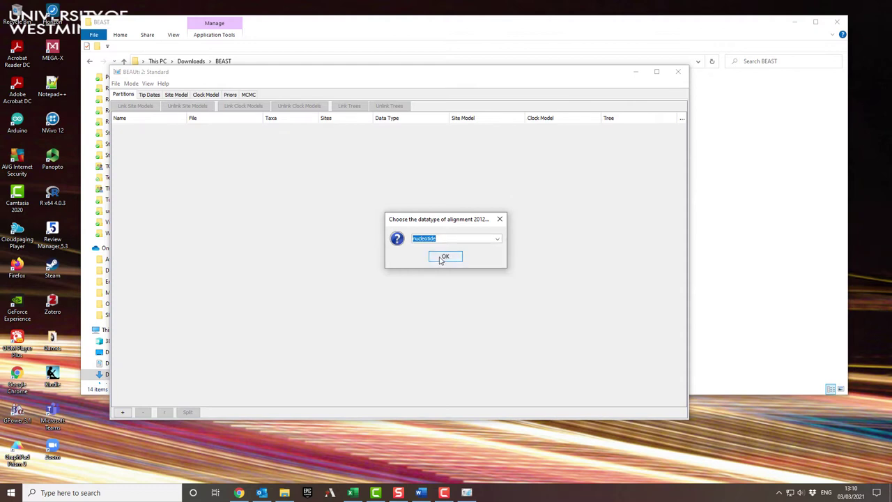
pyautogui.click(447, 257)
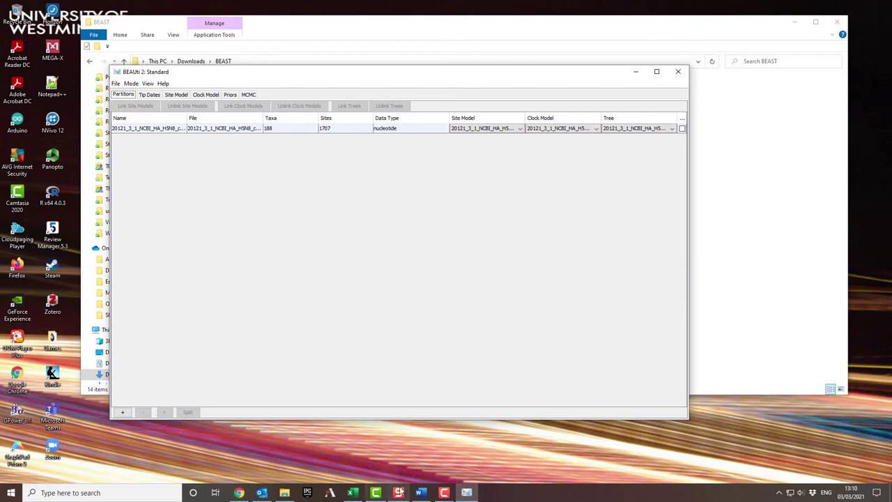
pyautogui.click(399, 492)
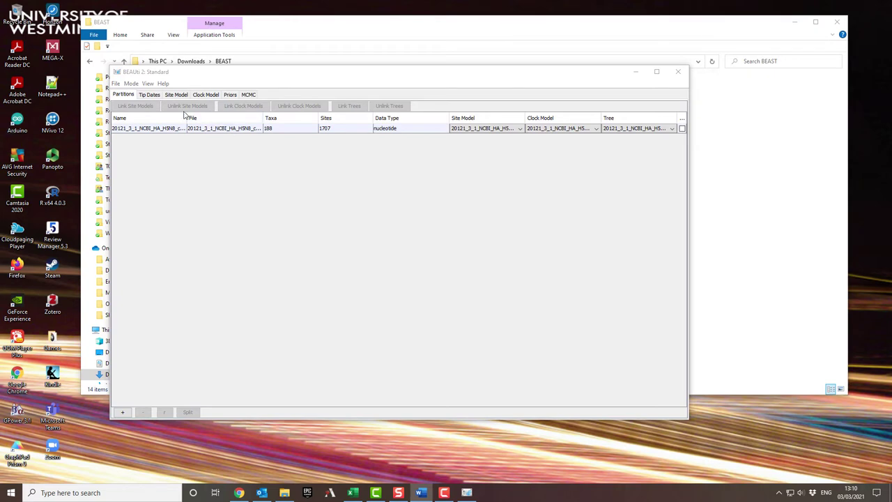
# Enable Use tip dates and auto-configure each taxon's year from its name by regular expression.
pyautogui.click(150, 98)
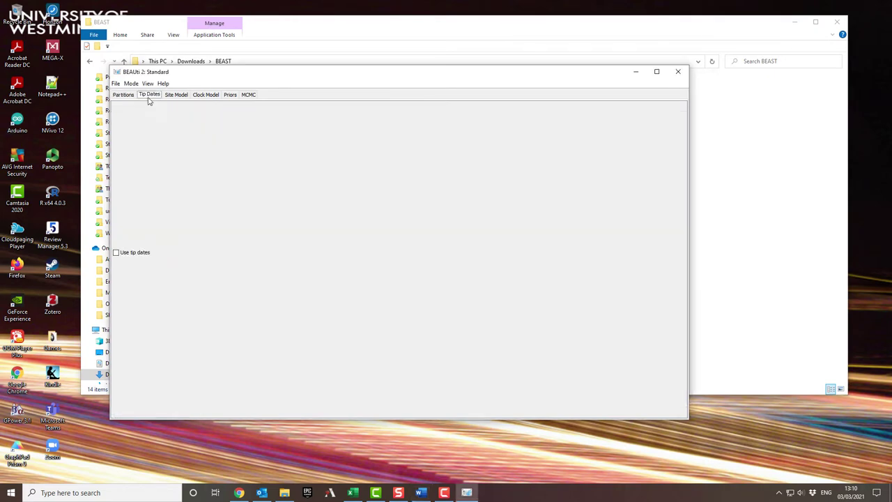
pyautogui.click(117, 253)
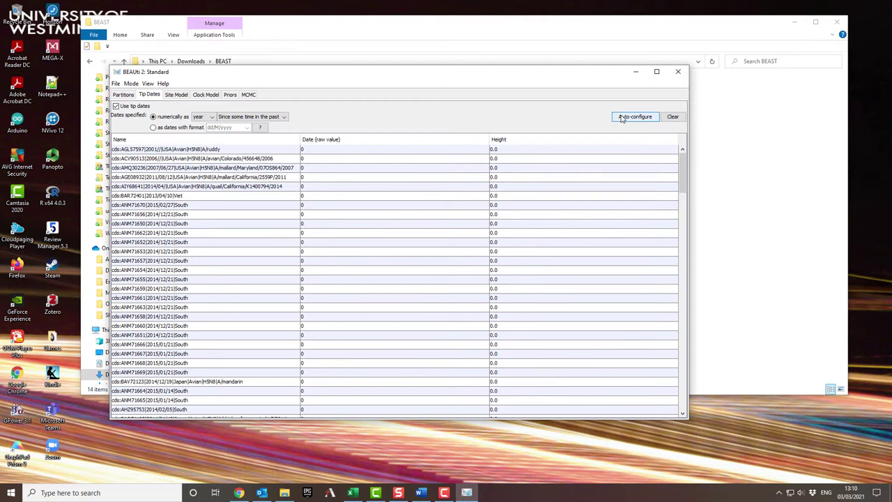
pyautogui.click(622, 117)
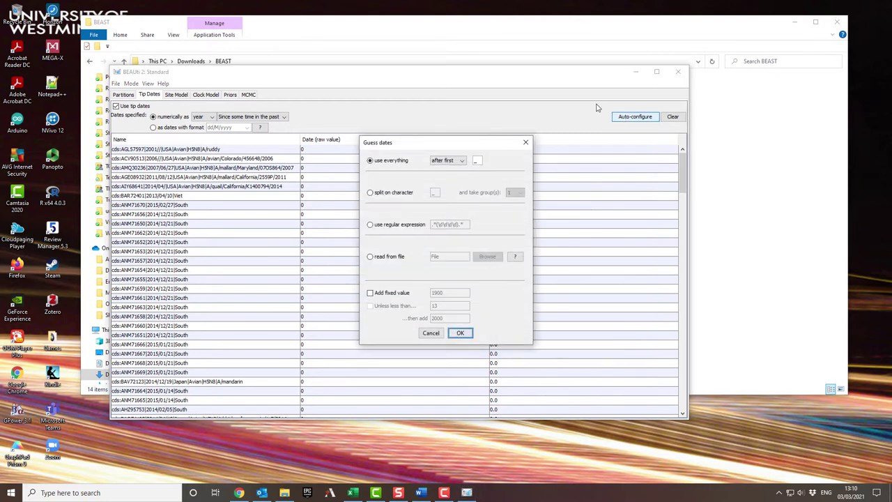
pyautogui.click(370, 225)
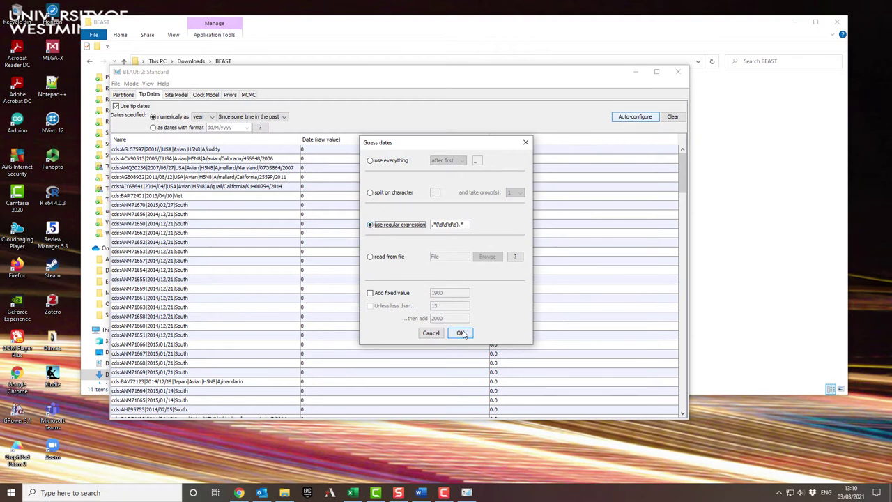
pyautogui.click(460, 333)
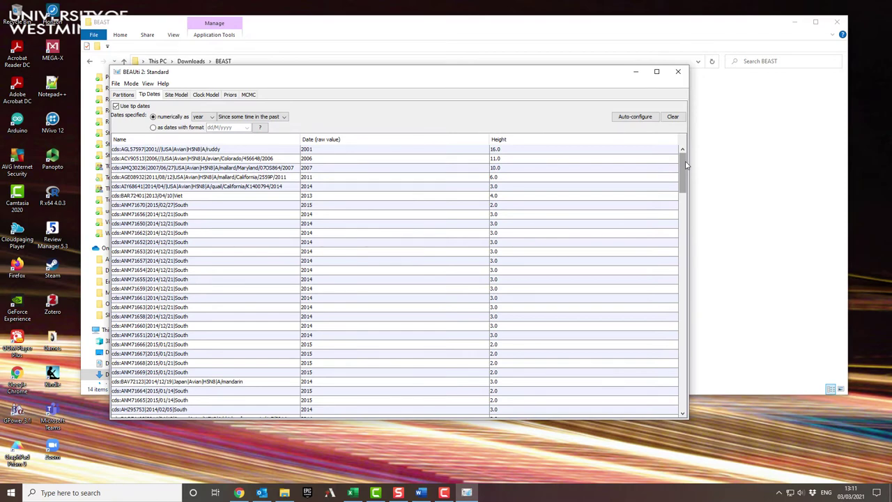
pyautogui.moveTo(686, 164)
pyautogui.mouseDown()
pyautogui.moveTo(682, 306)
pyautogui.moveTo(667, 394)
pyautogui.moveTo(680, 159)
pyautogui.mouseUp()
pyautogui.click(274, 118)
pyautogui.click(274, 131)
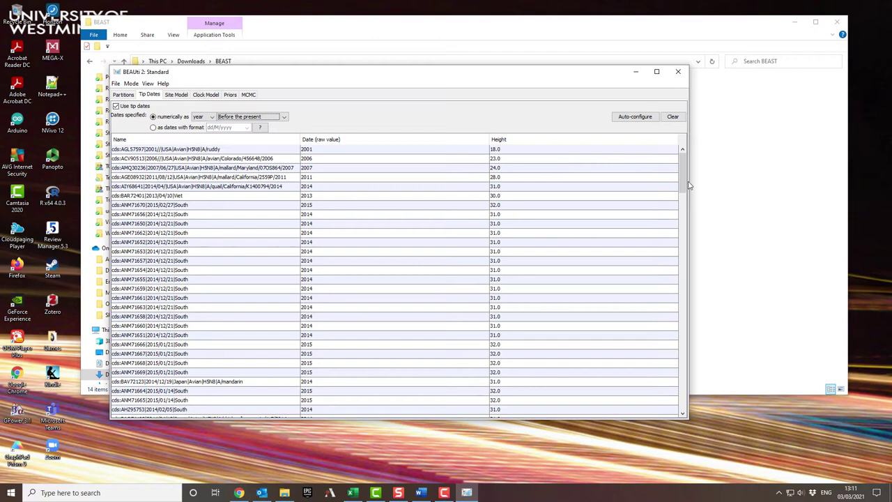
pyautogui.moveTo(681, 175)
pyautogui.mouseDown()
pyautogui.moveTo(671, 405)
pyautogui.moveTo(673, 178)
pyautogui.mouseUp()
pyautogui.click(249, 117)
pyautogui.click(244, 132)
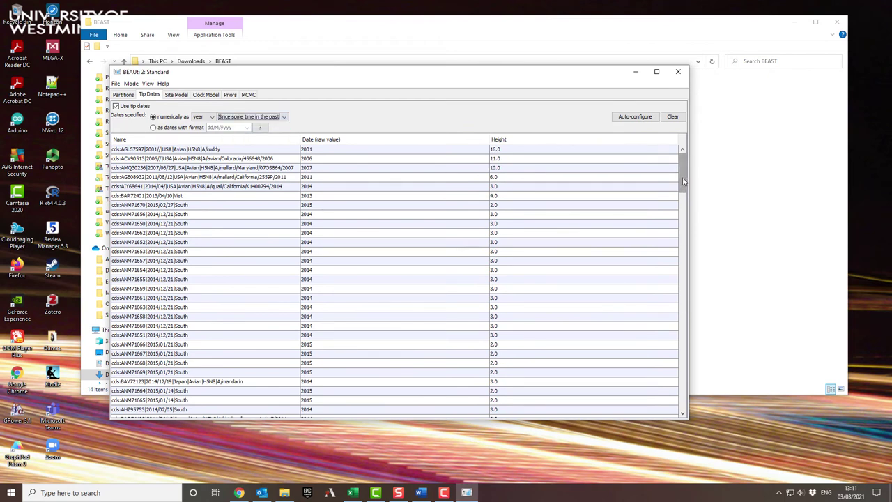
pyautogui.moveTo(684, 176); pyautogui.dragTo(690, 413)
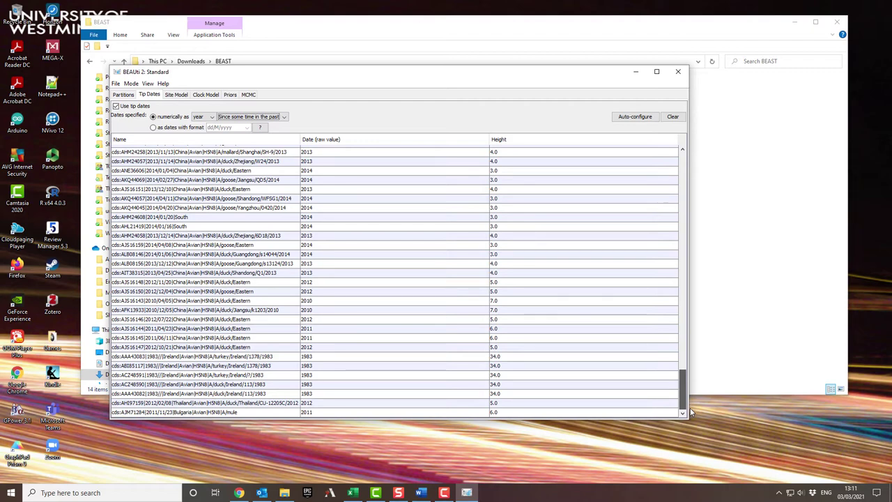
pyautogui.moveTo(684, 394); pyautogui.dragTo(716, 168)
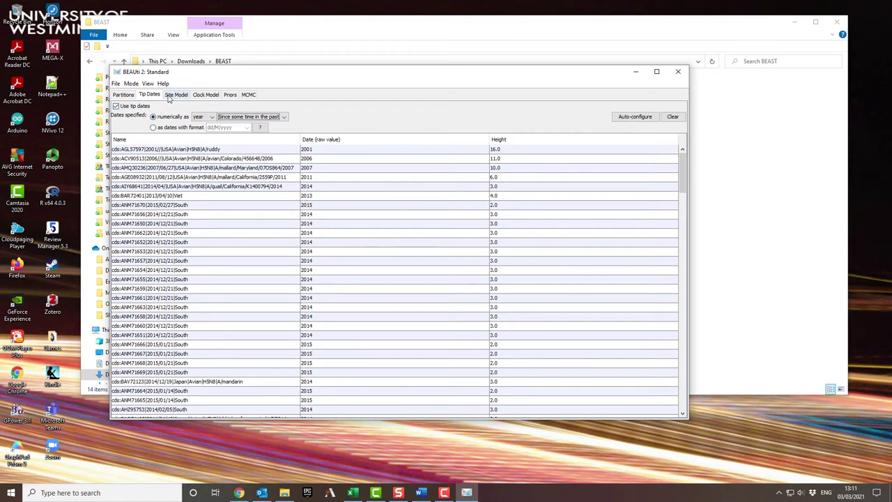
# Set the Site Model's Subst Model to TN93, with Kappa1, Kappa2 and frequencies estimated.
pyautogui.click(169, 97)
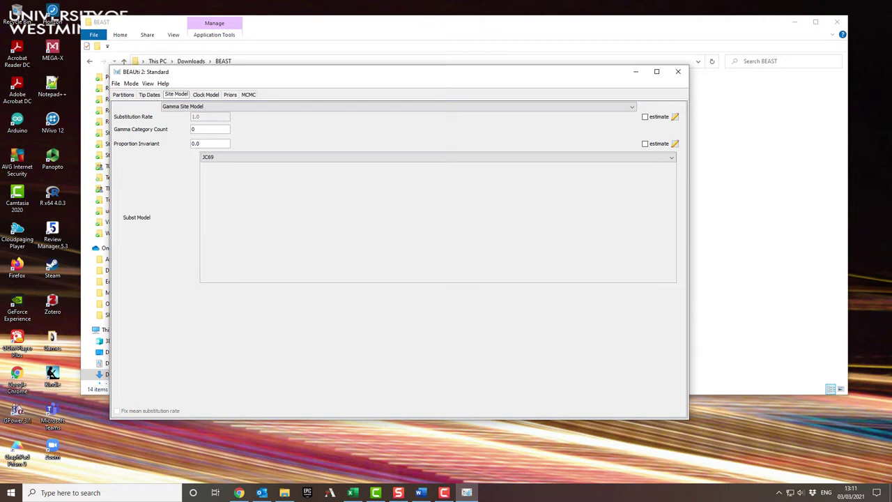
pyautogui.hotkey('alt', 'Tab')
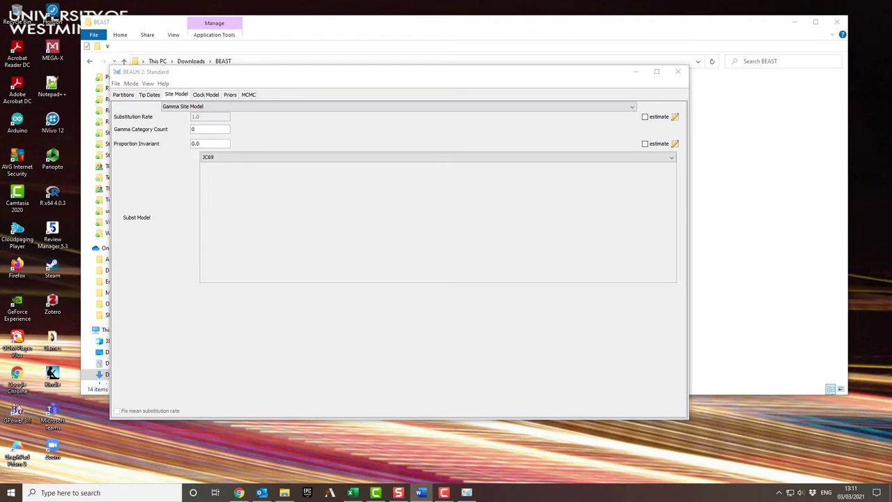
pyautogui.click(200, 107)
pyautogui.click(200, 109)
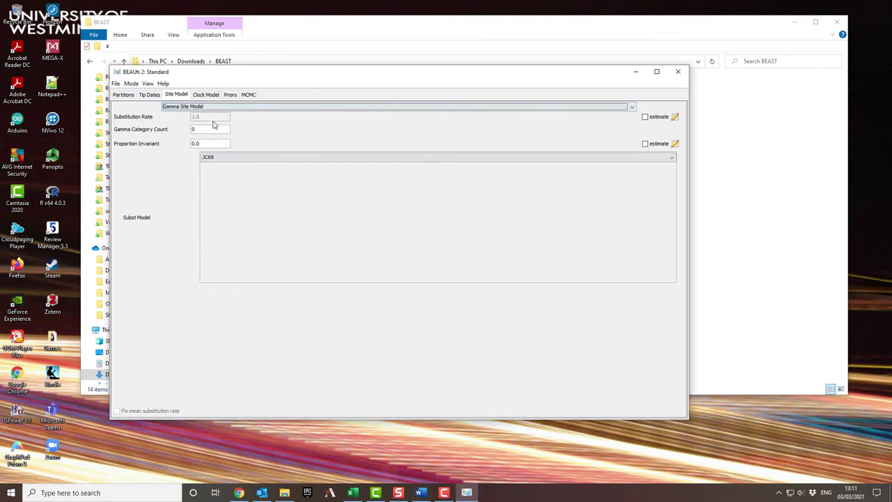
pyautogui.click(221, 159)
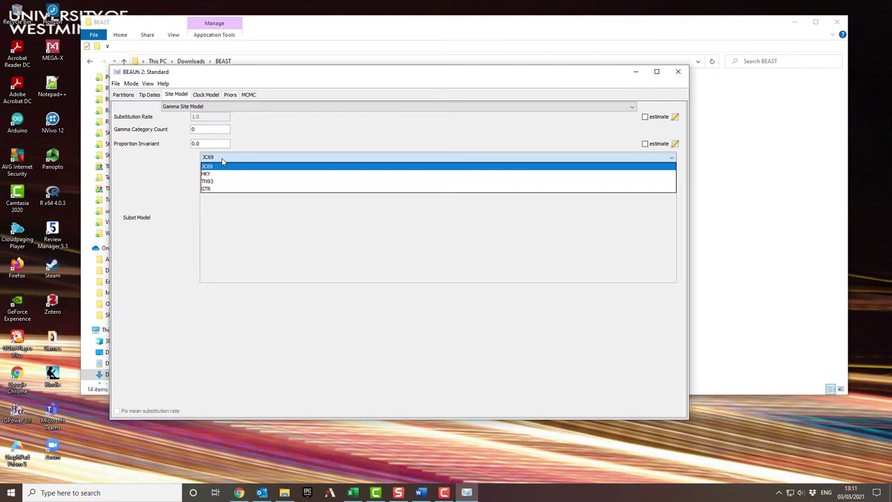
pyautogui.click(223, 182)
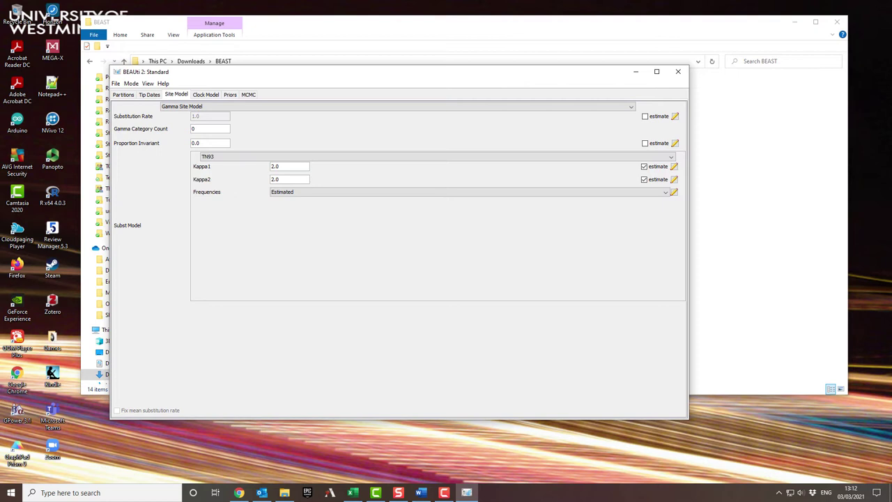
# Keep Strict Clock at rate 1.0 in the Clock Model tab, then view the priors.
pyautogui.click(202, 97)
pyautogui.hotkey('alt', 'Tab')
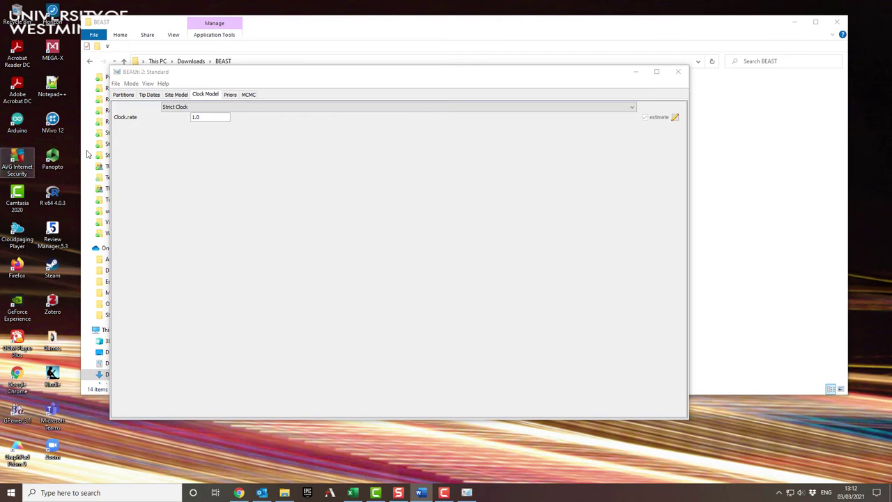
pyautogui.click(172, 108)
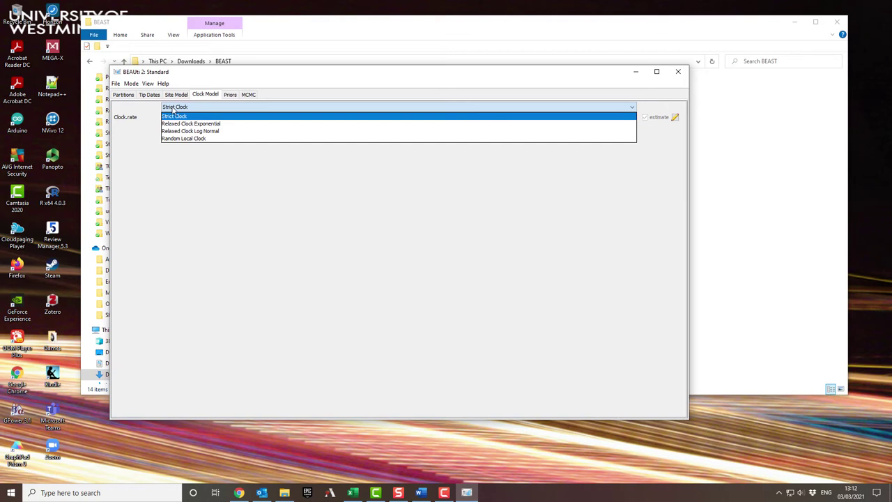
pyautogui.click(174, 115)
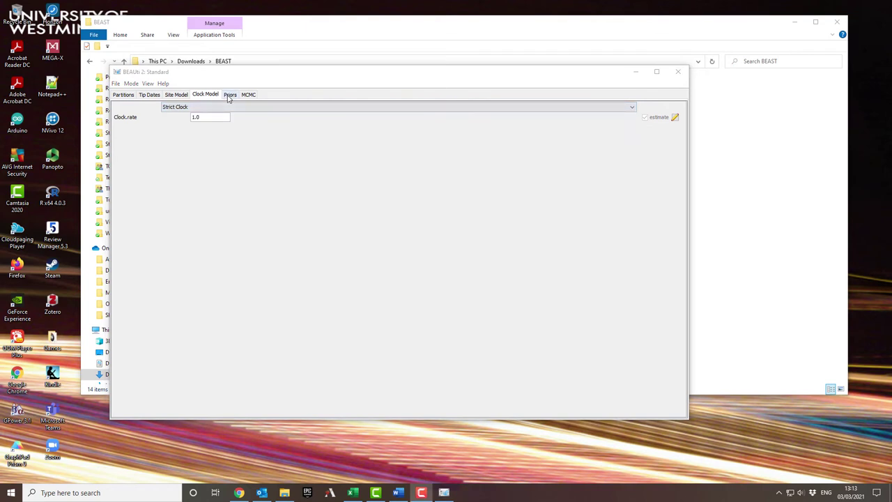
pyautogui.click(230, 95)
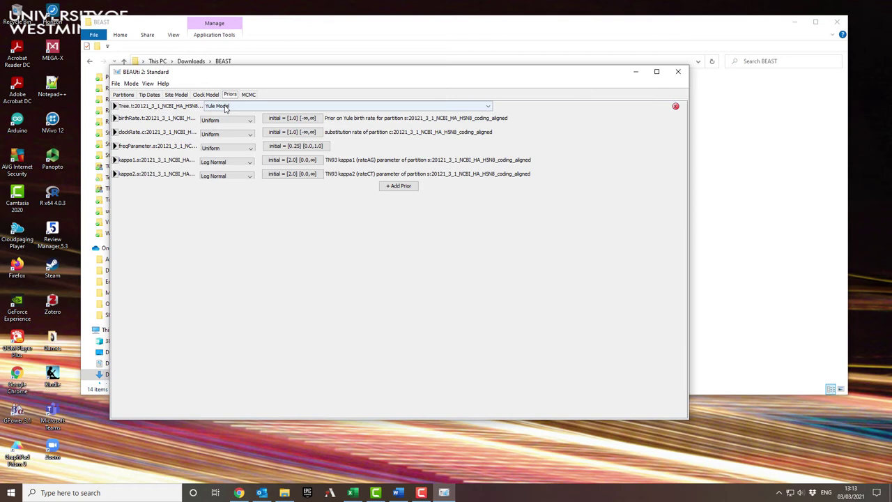
# Switch the Tree prior from Yule Model to Coalescent Constant Population.
pyautogui.click(225, 107)
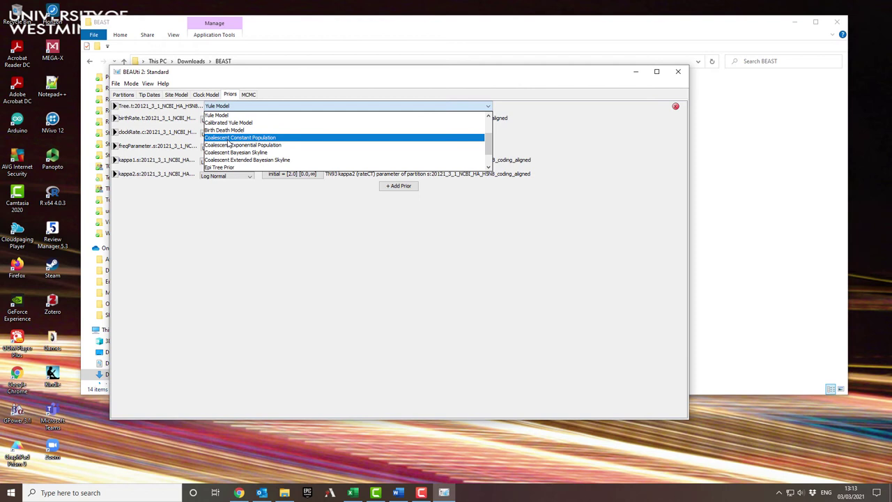
pyautogui.click(228, 139)
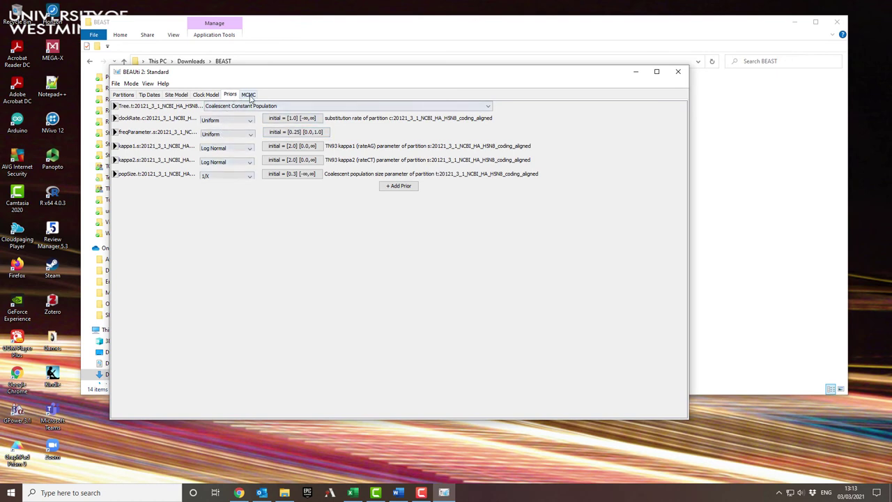
# Raise the MCMC Chain Length to 100000000 and expand the tracelog settings.
pyautogui.click(250, 95)
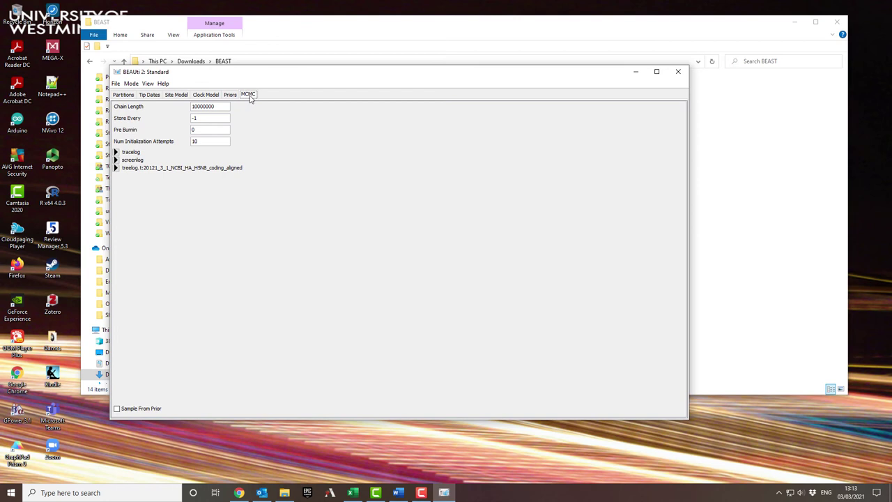
pyautogui.click(214, 108)
pyautogui.click(219, 106)
pyautogui.write('0')
pyautogui.click(116, 152)
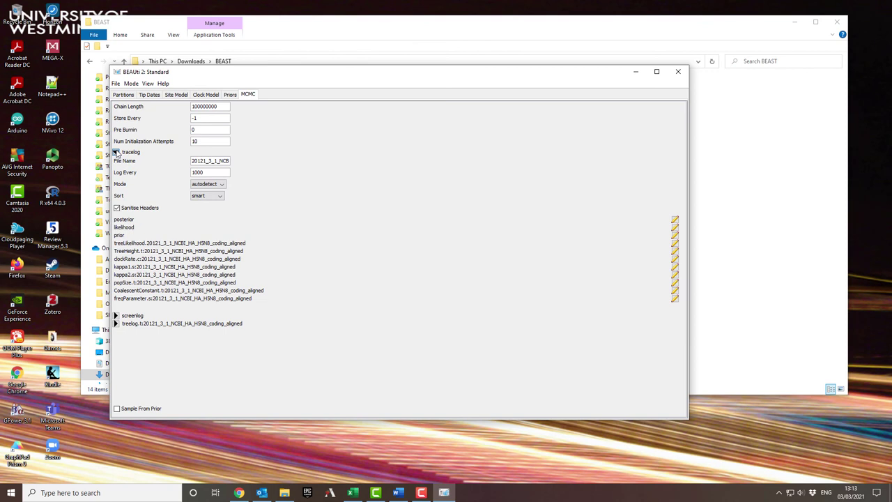
# Set Log Every to 10000 in the tracelog, screenlog and treelog sections.
pyautogui.click(222, 172)
pyautogui.write('0')
pyautogui.click(116, 152)
pyautogui.click(116, 160)
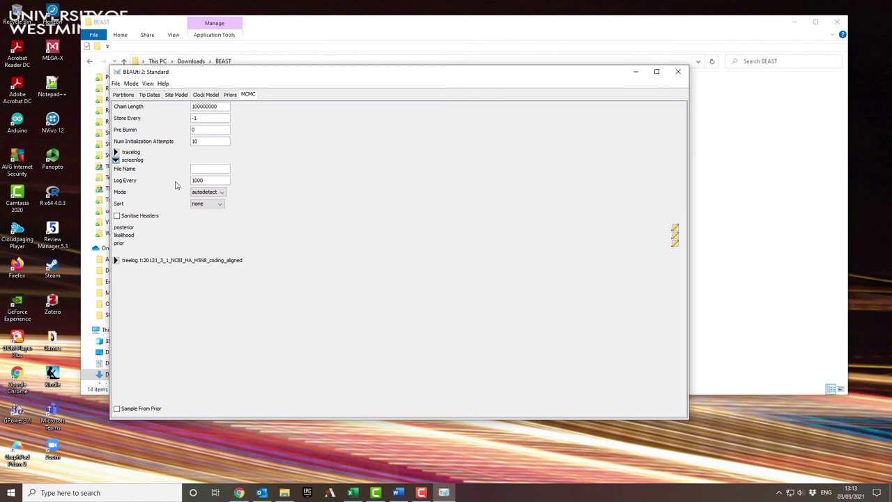
pyautogui.click(209, 179)
pyautogui.write('0')
pyautogui.click(116, 160)
pyautogui.click(116, 168)
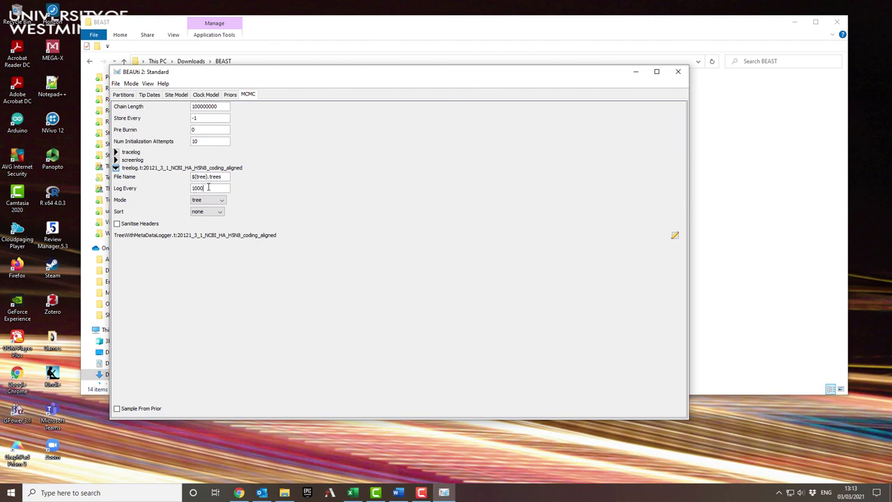
pyautogui.write('0')
pyautogui.click(116, 168)
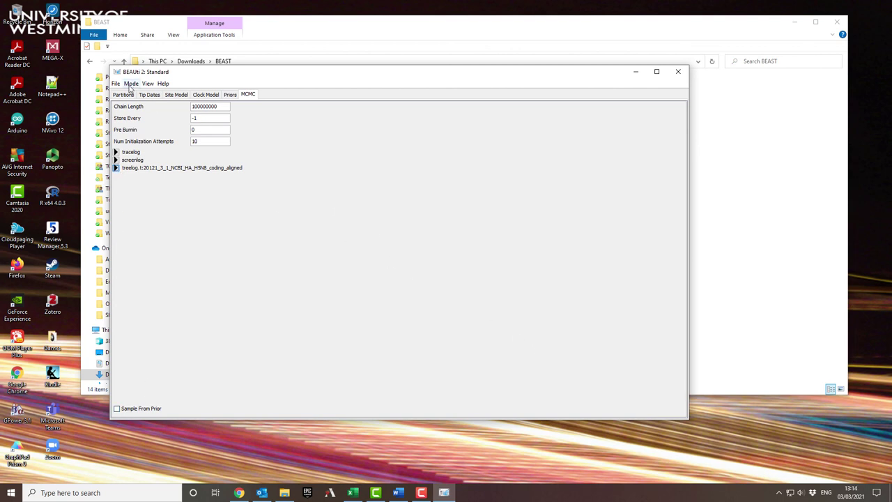
# Exit BEAUti and agree to save the configuration before quitting.
pyautogui.click(116, 84)
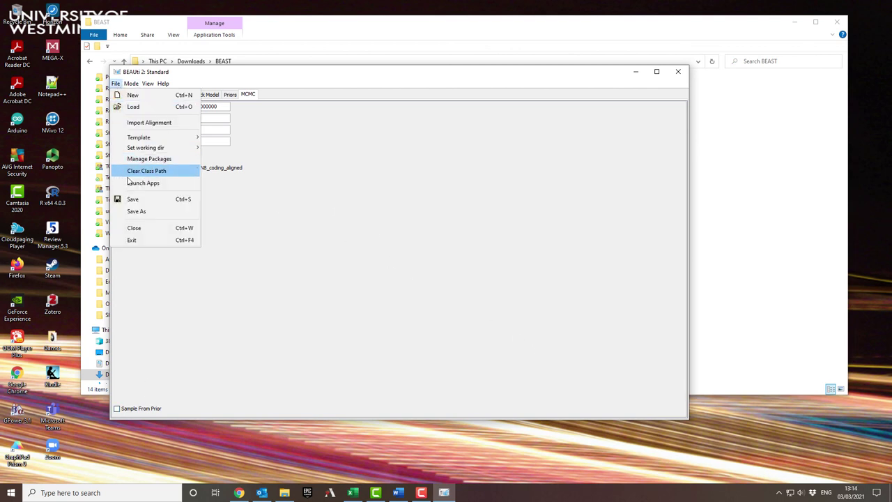
pyautogui.click(132, 240)
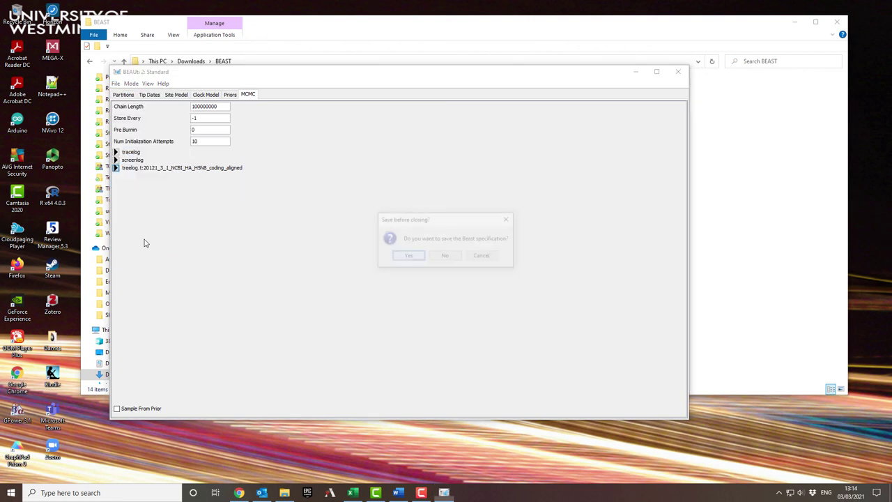
pyautogui.click(410, 257)
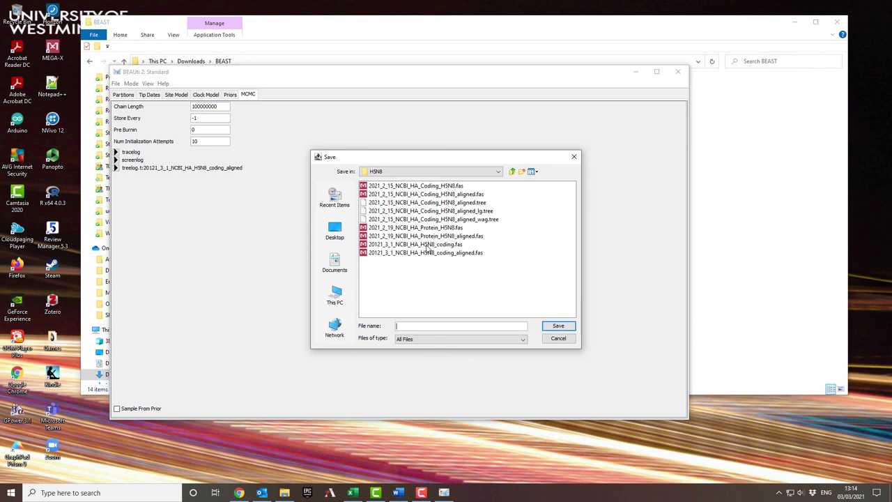
# Save the configuration as 20121_3_1_NCBI_HA_H5N8_coding_aligned.xml, changing the .fas extension to .xml.
pyautogui.click(428, 255)
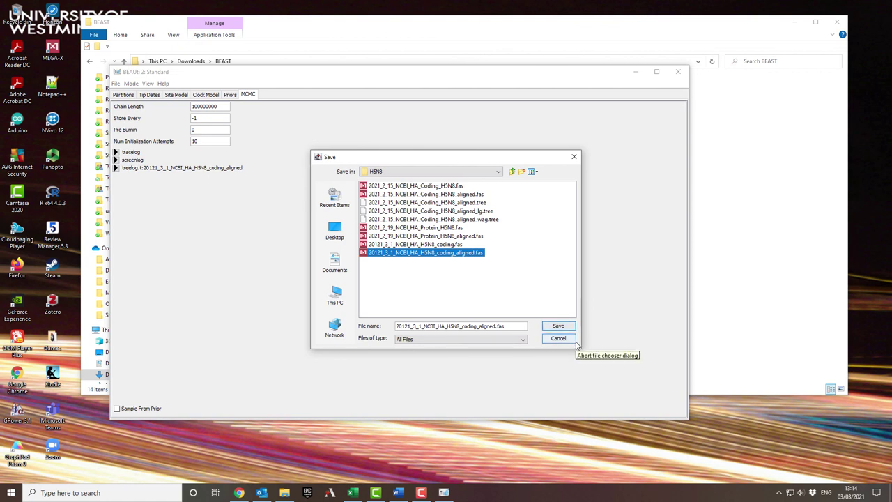
pyautogui.click(517, 326)
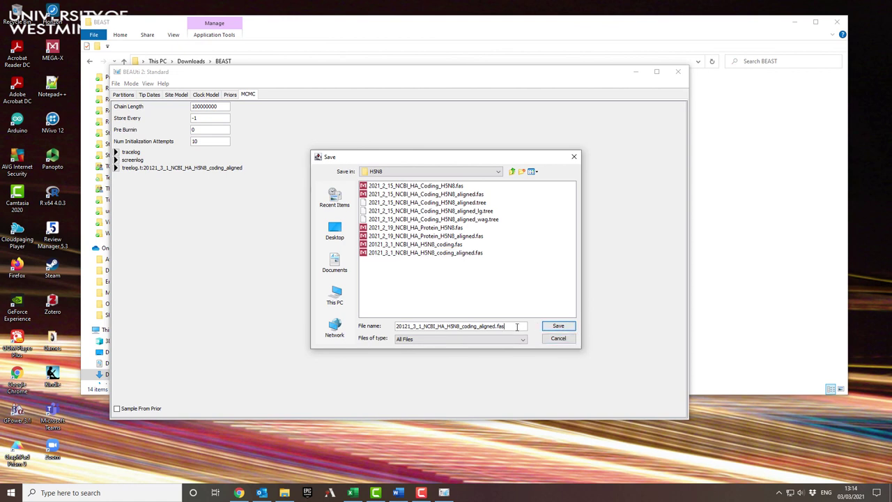
pyautogui.press('BackSpace')
pyautogui.press('BackSpace')
pyautogui.press('BackSpace')
pyautogui.write('xml')
pyautogui.click(555, 326)
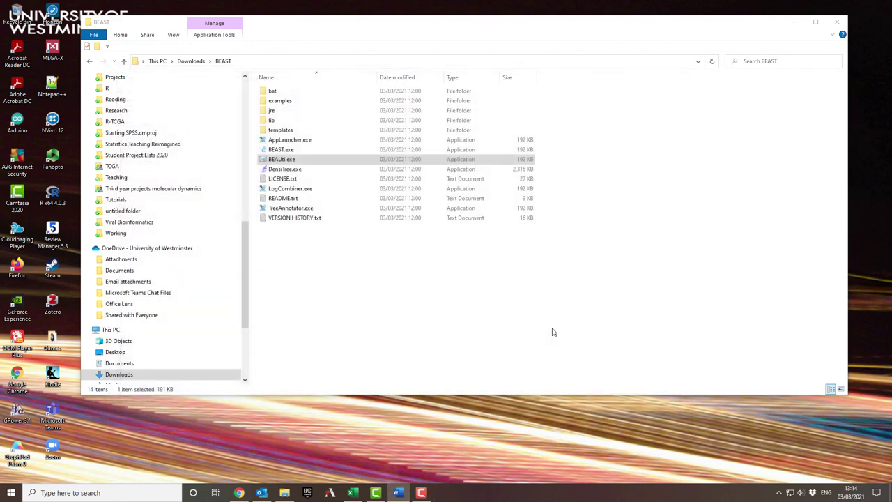